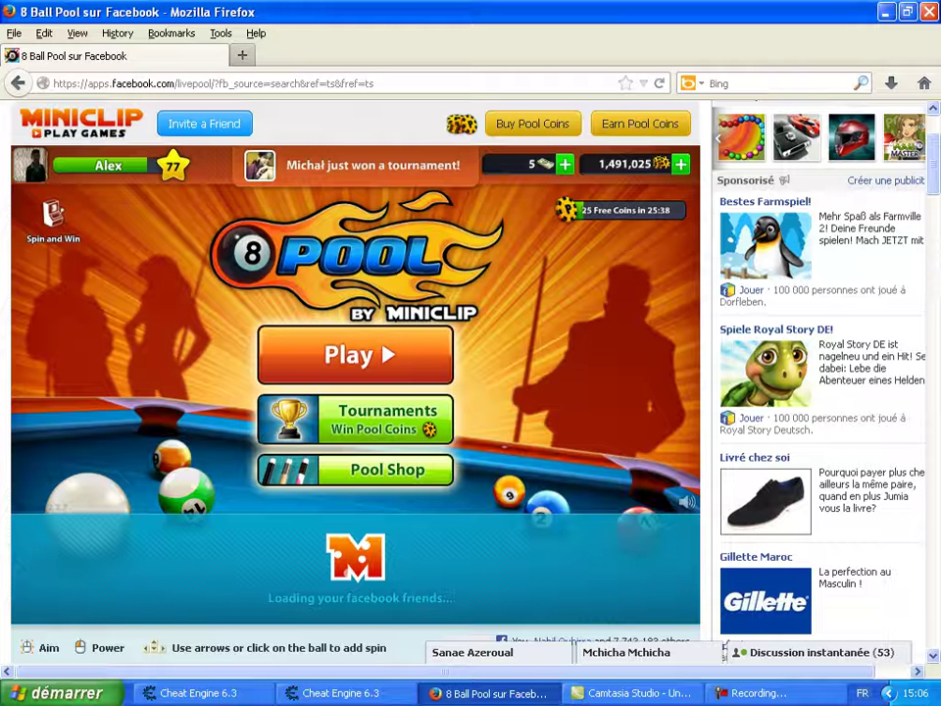
Equip the London Cue from the first page of the Pool Shop's cues and close the shop.
{"action": "left_click", "coordinate": [356, 470]}
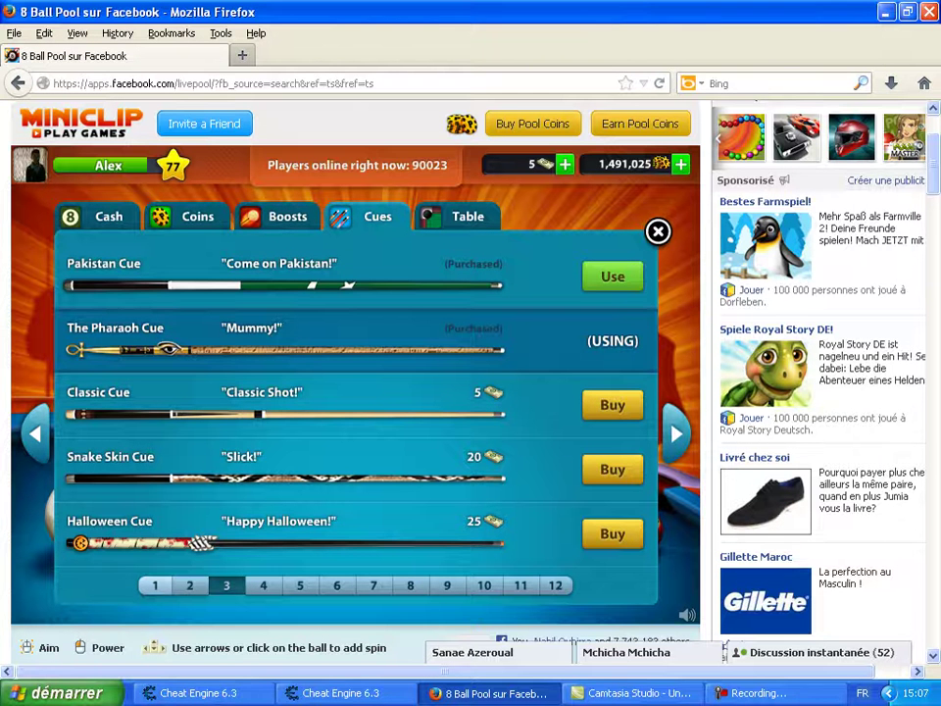
{"action": "left_click", "coordinate": [155, 585]}
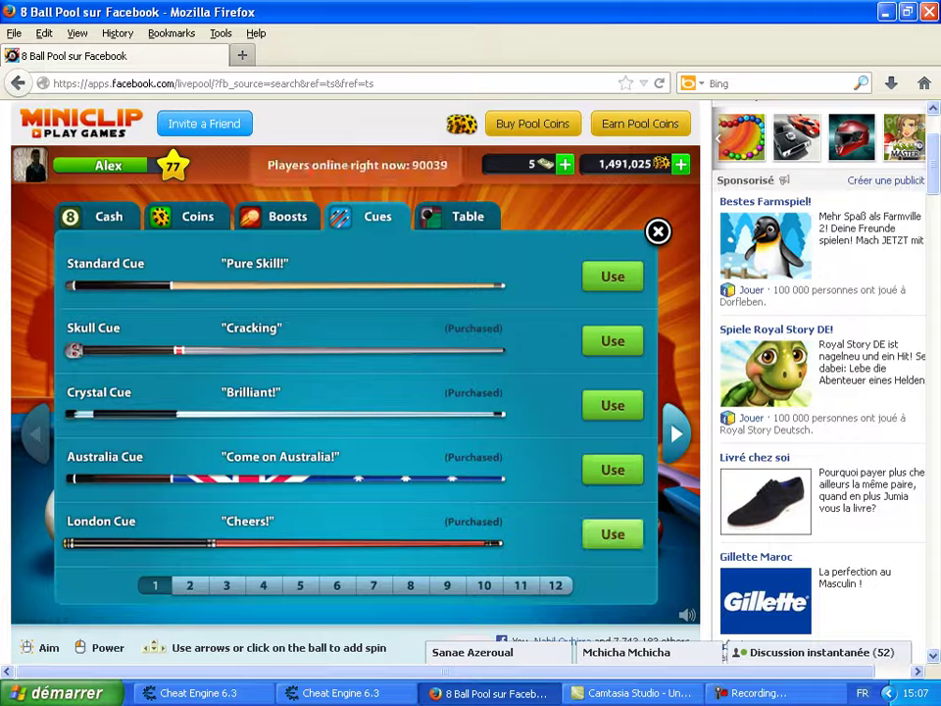
{"action": "left_click", "coordinate": [613, 534]}
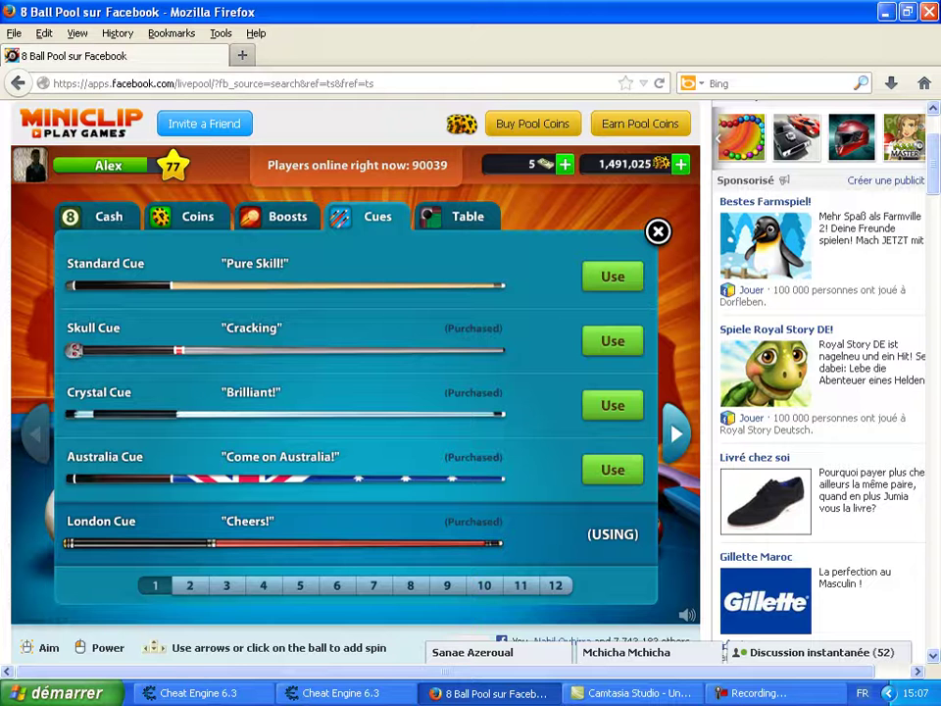
{"action": "left_click", "coordinate": [658, 232]}
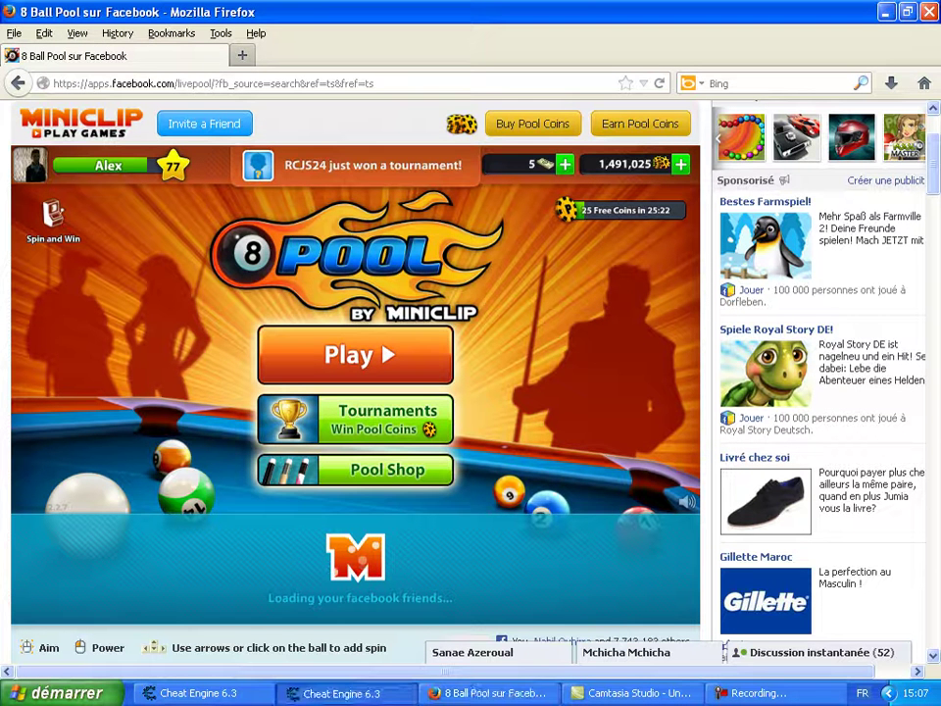
Switch to Cheat Engine and run a first scan for the exact 4-byte value 1044.
{"action": "left_click", "coordinate": [341, 693]}
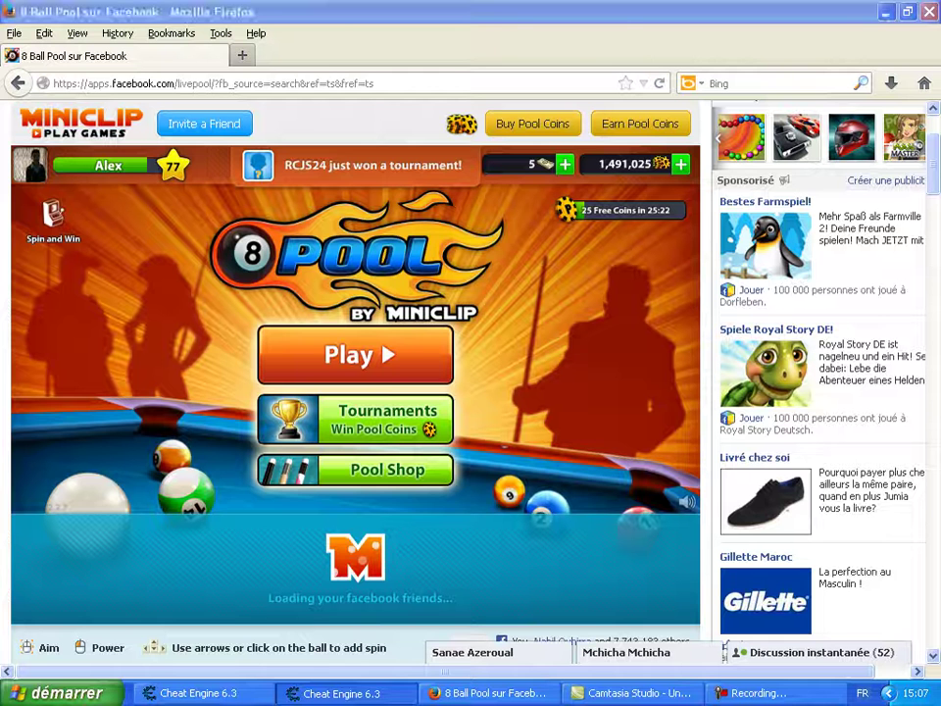
{"action": "left_click", "coordinate": [342, 693]}
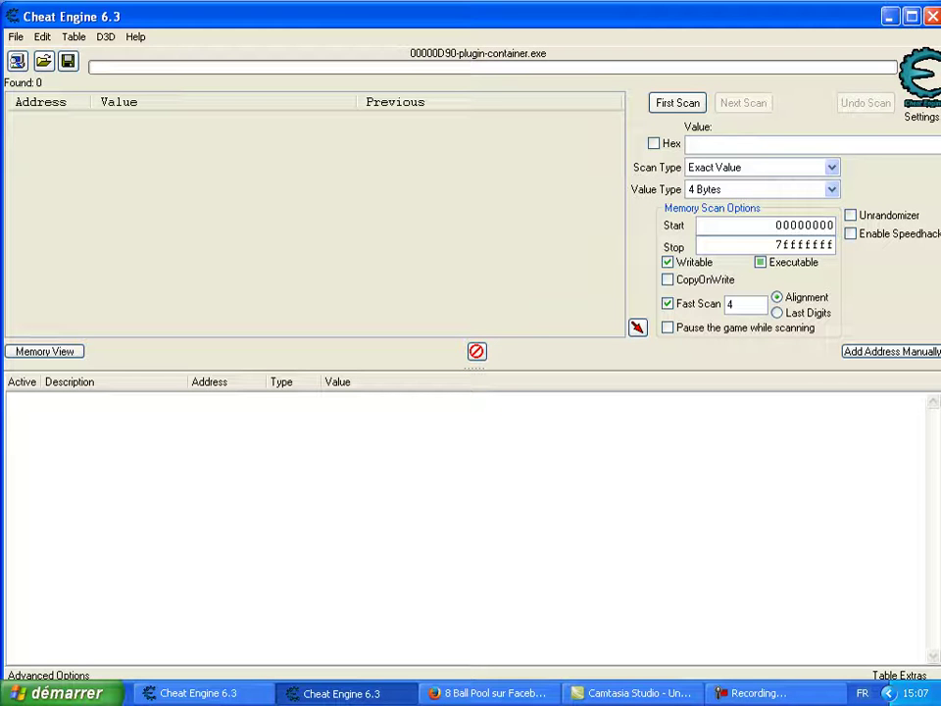
{"action": "type", "text": "1044"}
{"action": "key", "text": "Tab"}
{"action": "left_click", "coordinate": [678, 103]}
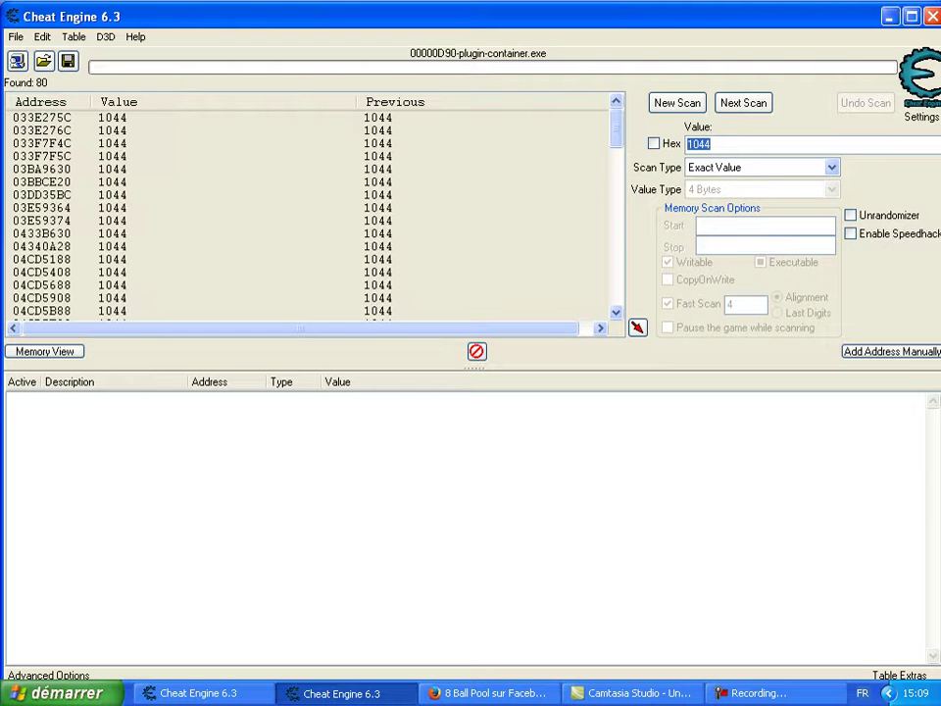
Select all the found addresses in the scan results and add them to the address list.
{"action": "left_click", "coordinate": [42, 118]}
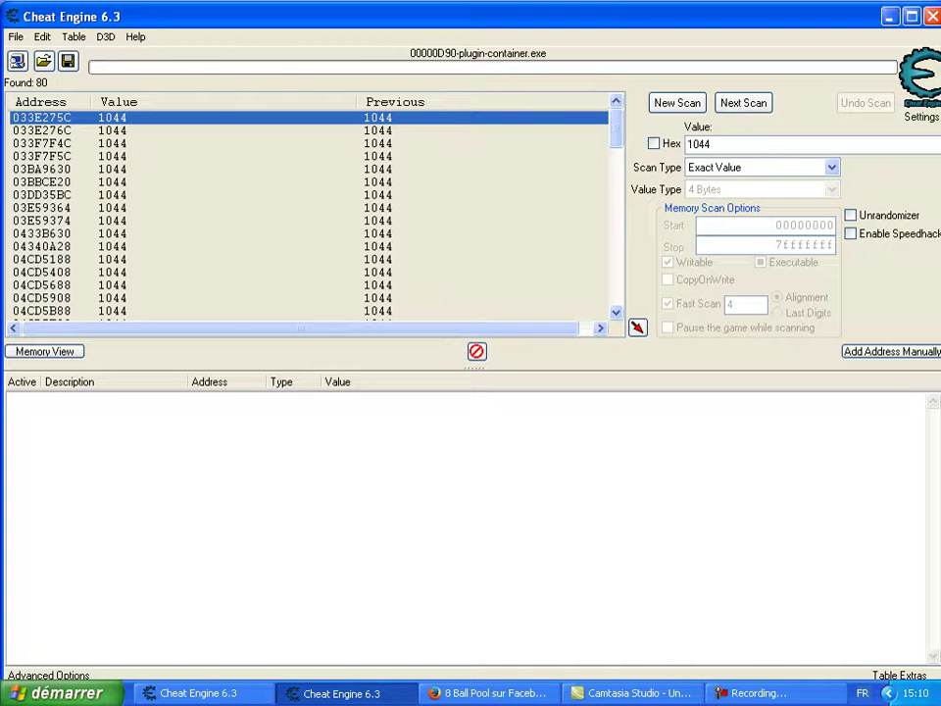
{"action": "key", "text": "shift+Down"}
{"action": "key", "text": "shift+Down"}
{"action": "key", "text": "shift+Down"}
{"action": "key", "text": "shift+Down"}
{"action": "key", "text": "shift+Down"}
{"action": "key", "text": "shift+Down"}
{"action": "key", "text": "shift+Down"}
{"action": "key", "text": "shift+Down"}
{"action": "key", "text": "shift+Down"}
{"action": "key", "text": "shift+Down"}
{"action": "key", "text": "shift+Down"}
{"action": "key", "text": "shift+Down"}
{"action": "key", "text": "shift+Down"}
{"action": "key", "text": "shift+Down"}
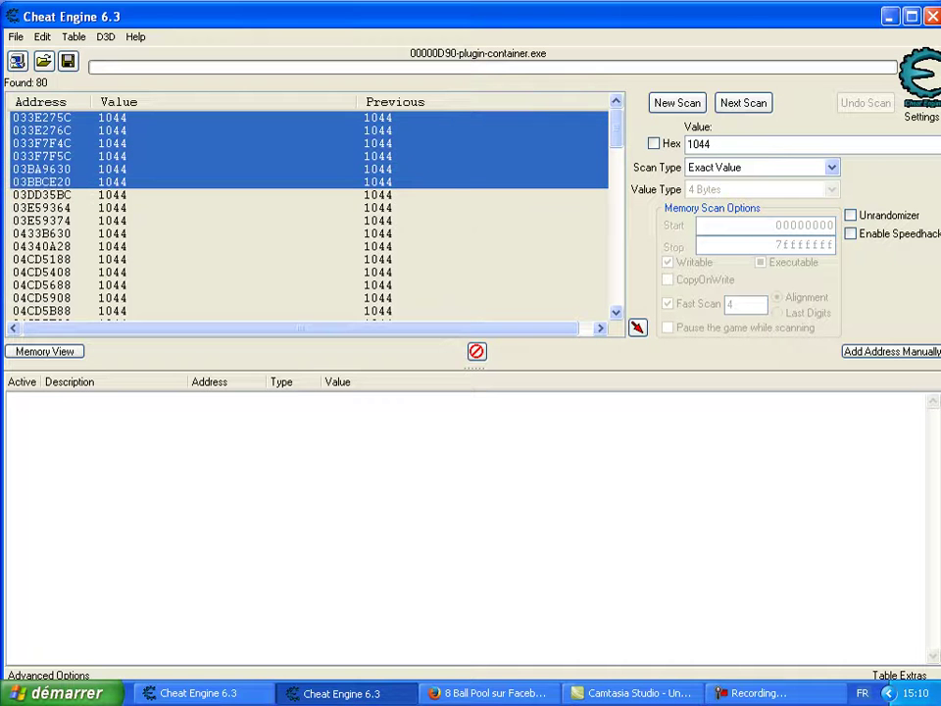
{"action": "key", "text": "shift+Down"}
{"action": "key", "text": "shift+Down"}
{"action": "key", "text": "shift+Down"}
{"action": "key", "text": "shift+Down"}
{"action": "key", "text": "shift+Down"}
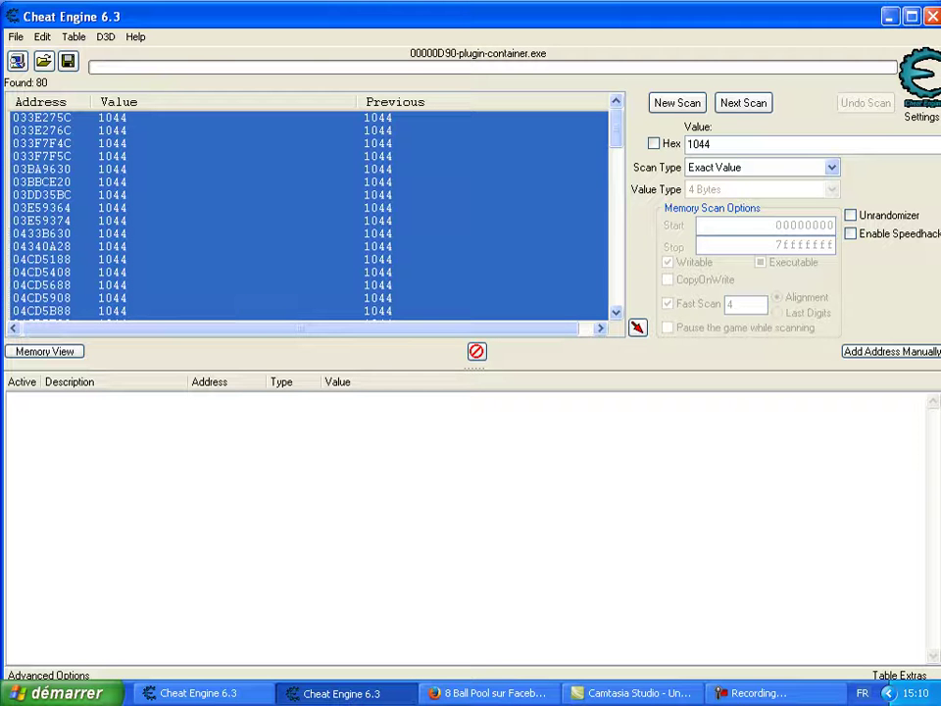
{"action": "scroll", "coordinate": [308, 215], "scroll_direction": "down", "scroll_amount": 4}
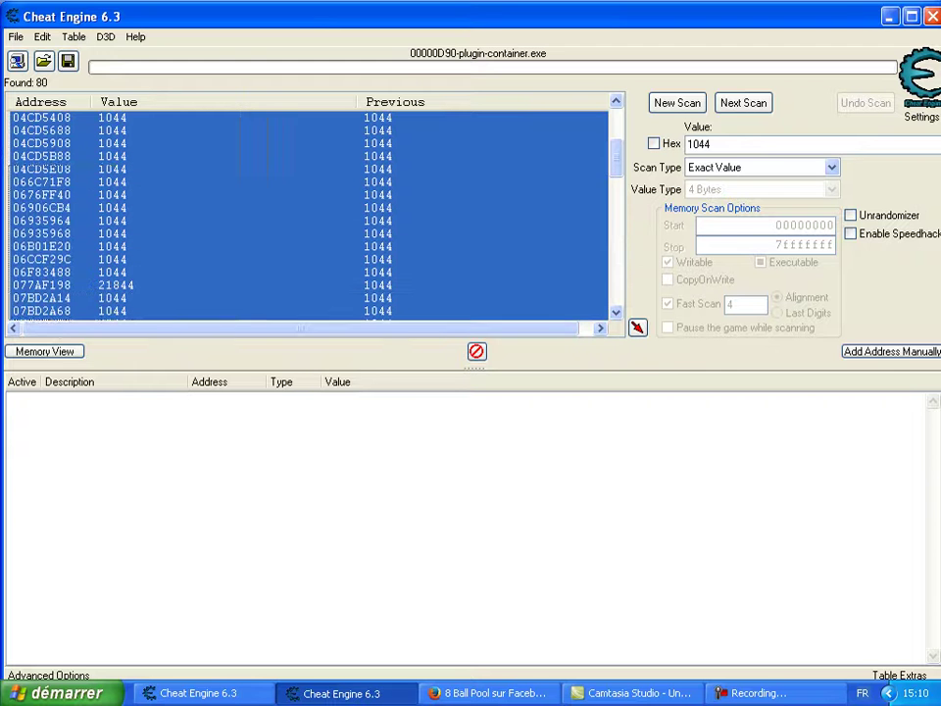
{"action": "scroll", "coordinate": [308, 215], "scroll_direction": "down", "scroll_amount": 4}
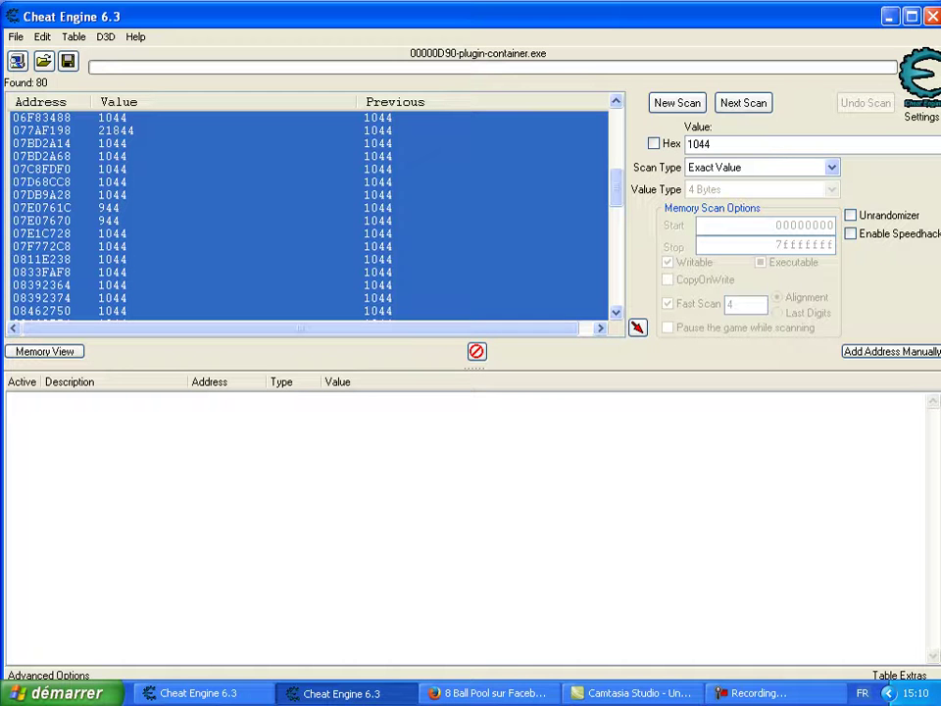
{"action": "left_click_drag", "start_coordinate": [268, 318], "coordinate": [268, 328]}
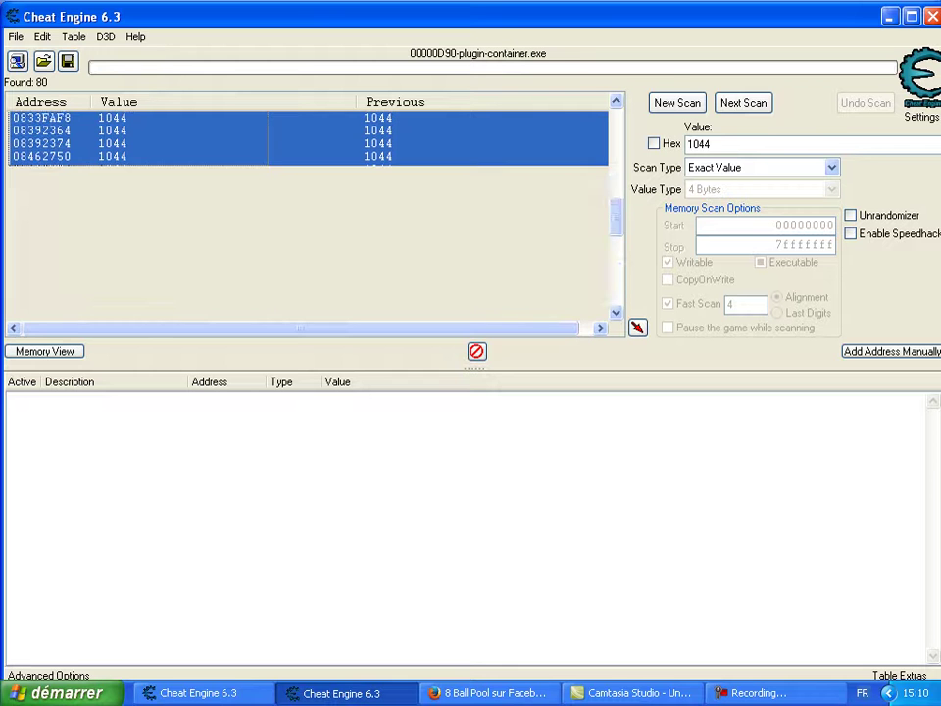
{"action": "scroll", "coordinate": [314, 216], "scroll_direction": "down", "scroll_amount": 4}
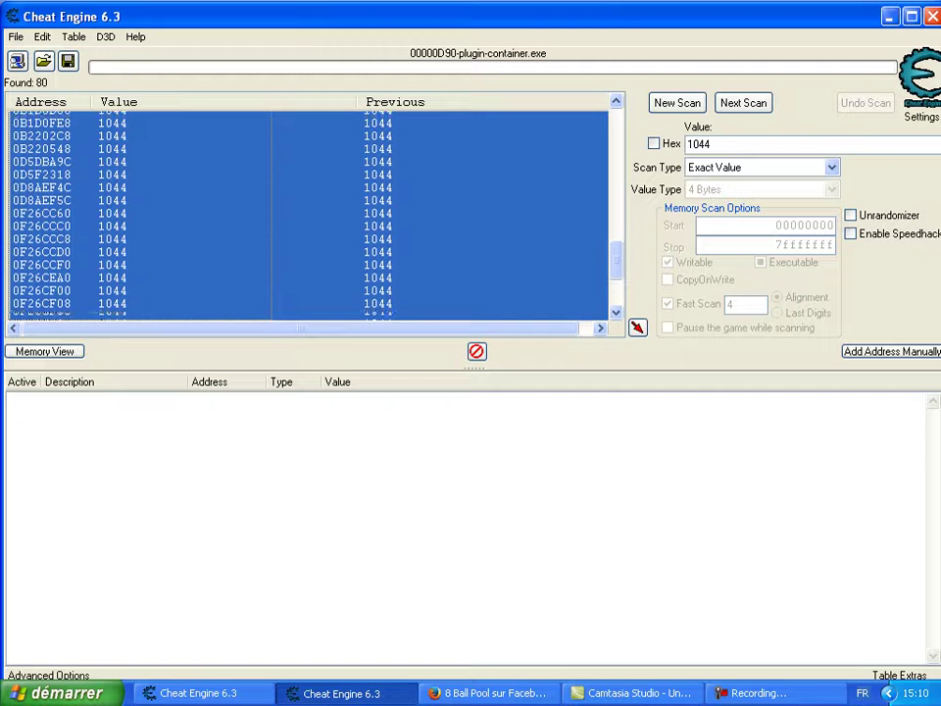
{"action": "scroll", "coordinate": [314, 215], "scroll_direction": "down", "scroll_amount": 3}
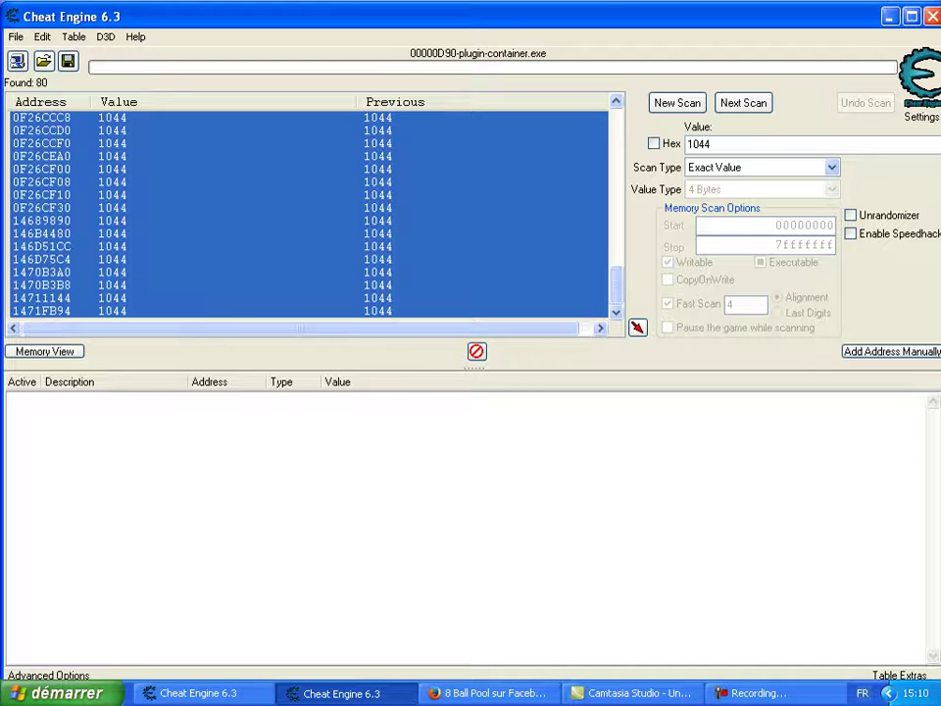
{"action": "right_click", "coordinate": [365, 207]}
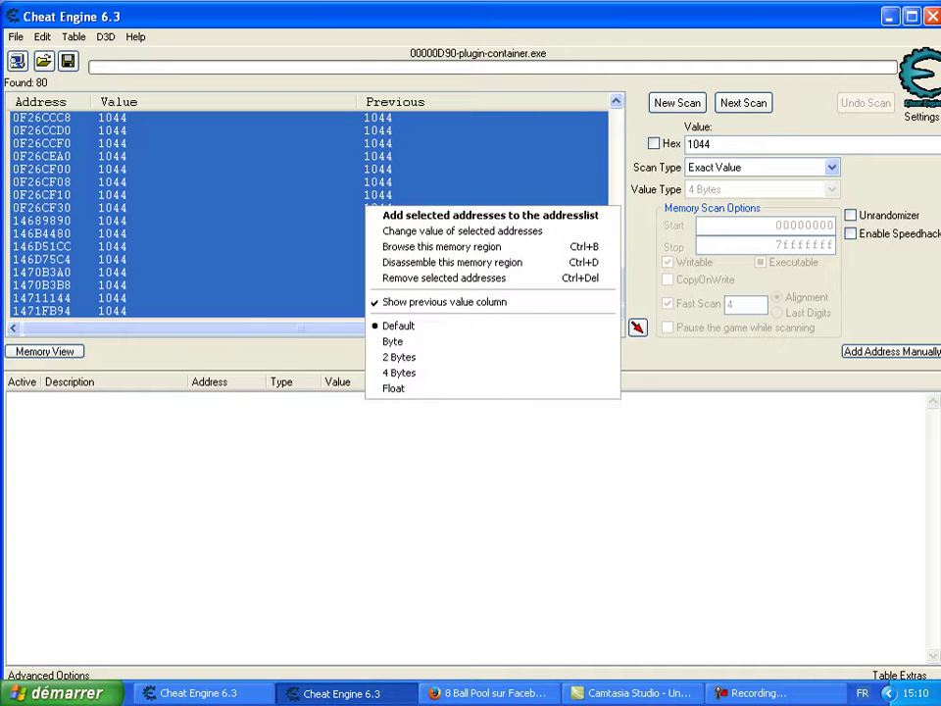
{"action": "left_click", "coordinate": [451, 216]}
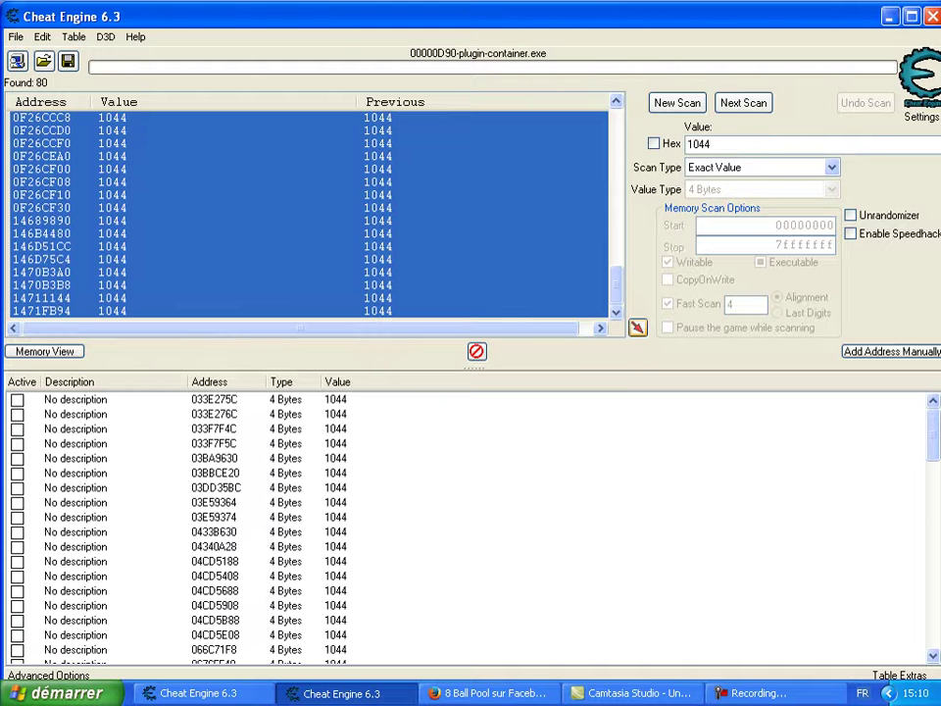
Change the value of all records in the address list to 1024.
{"action": "left_click", "coordinate": [411, 490]}
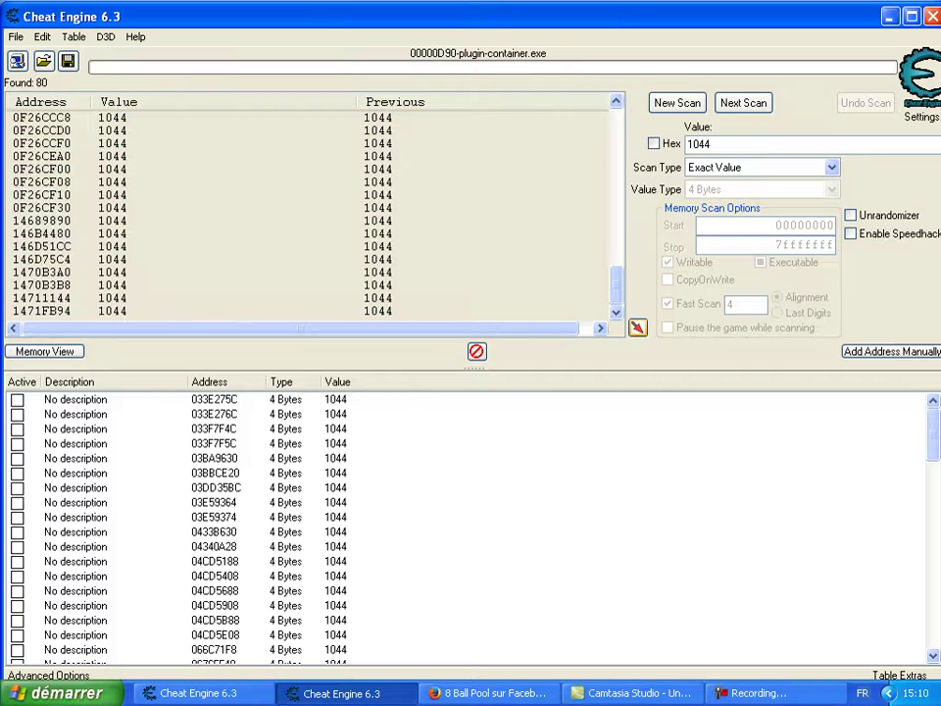
{"action": "left_click", "coordinate": [510, 444]}
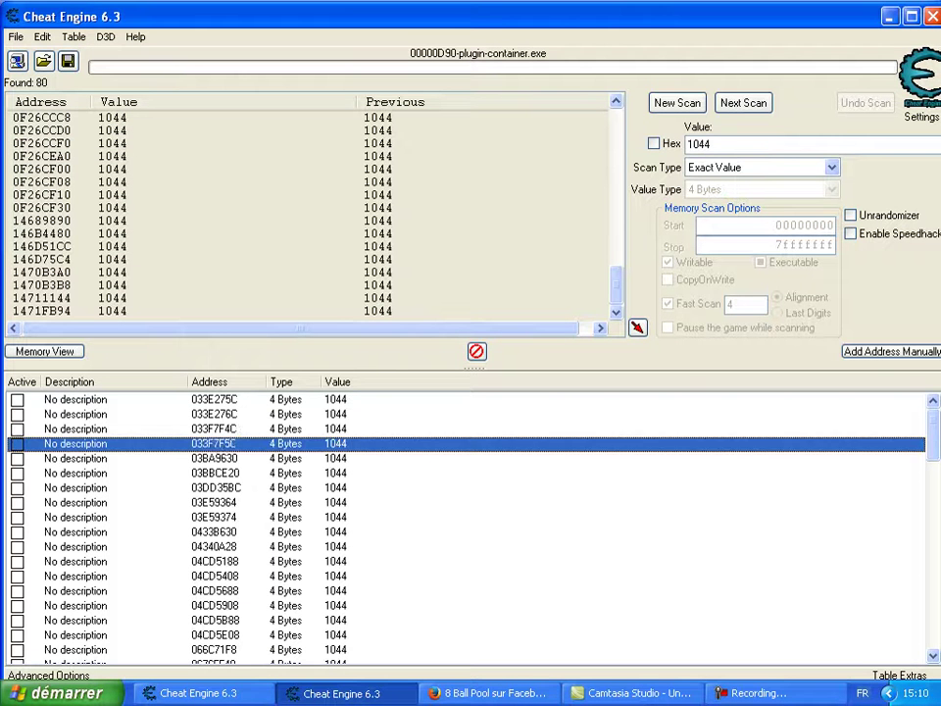
{"action": "left_click", "coordinate": [510, 459]}
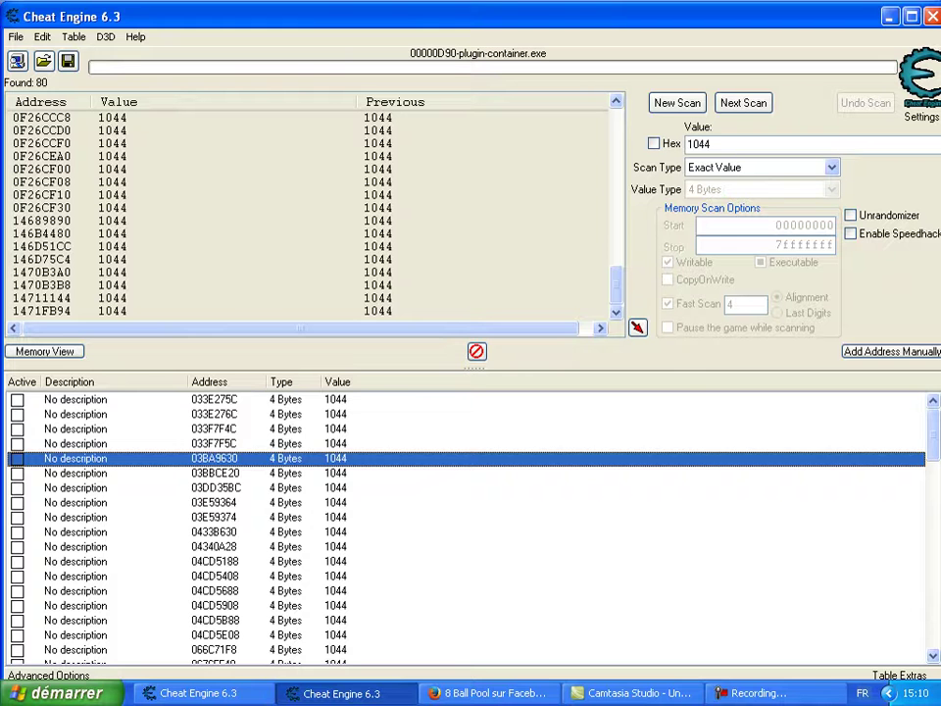
{"action": "key", "text": "ctrl+a"}
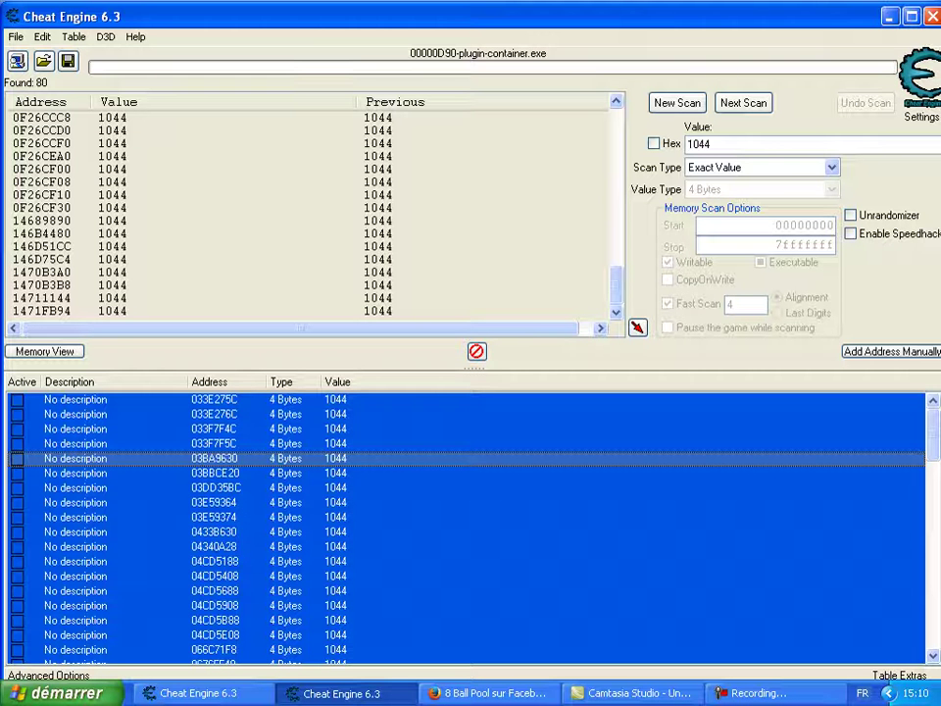
{"action": "right_click", "coordinate": [212, 453]}
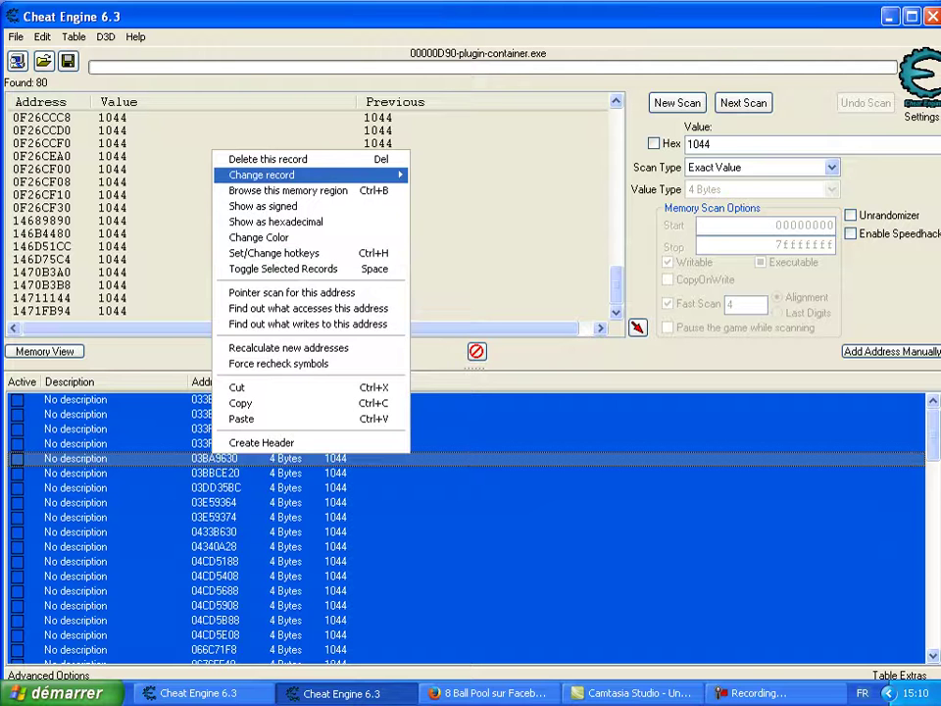
{"action": "key", "text": "Right"}
{"action": "key", "text": "Down"}
{"action": "key", "text": "Down"}
{"action": "key", "text": "Down"}
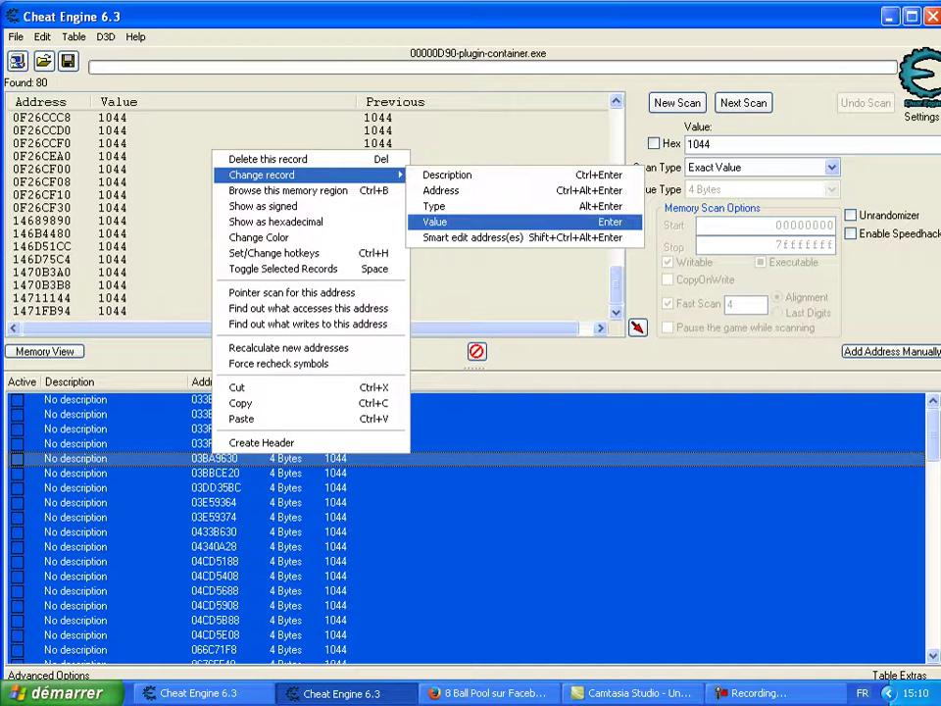
{"action": "key", "text": "Return"}
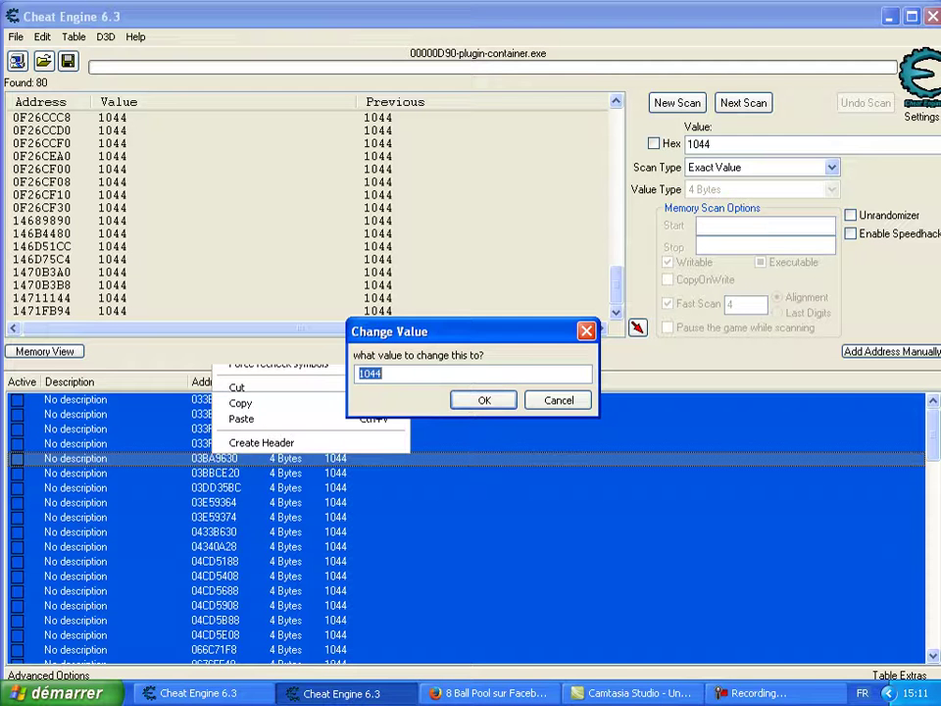
{"action": "key", "text": "BackSpace"}
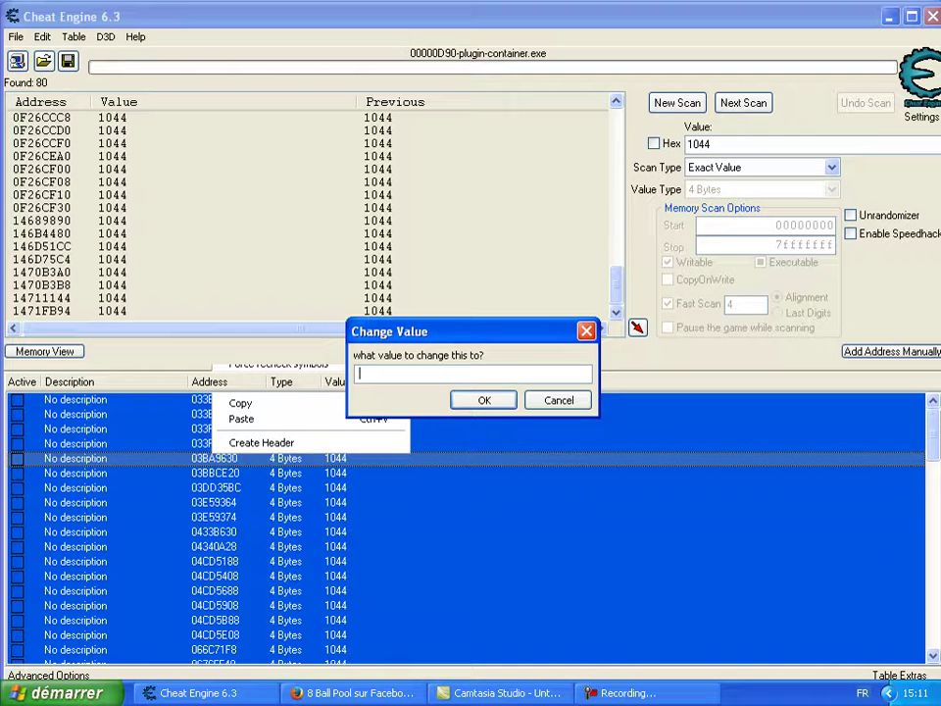
{"action": "type", "text": "1024"}
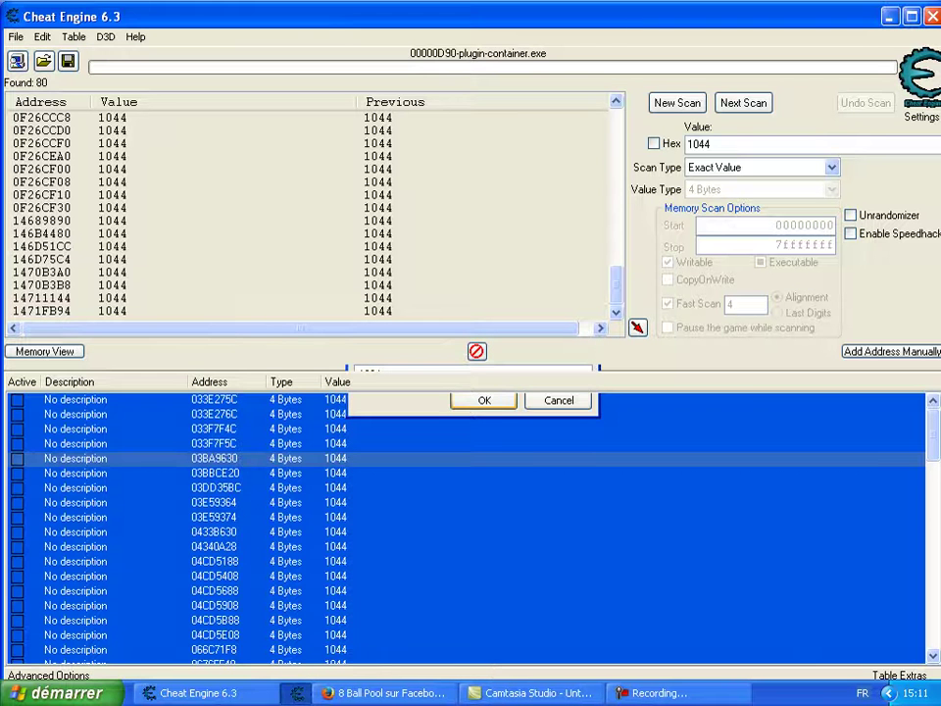
{"action": "key", "text": "Return"}
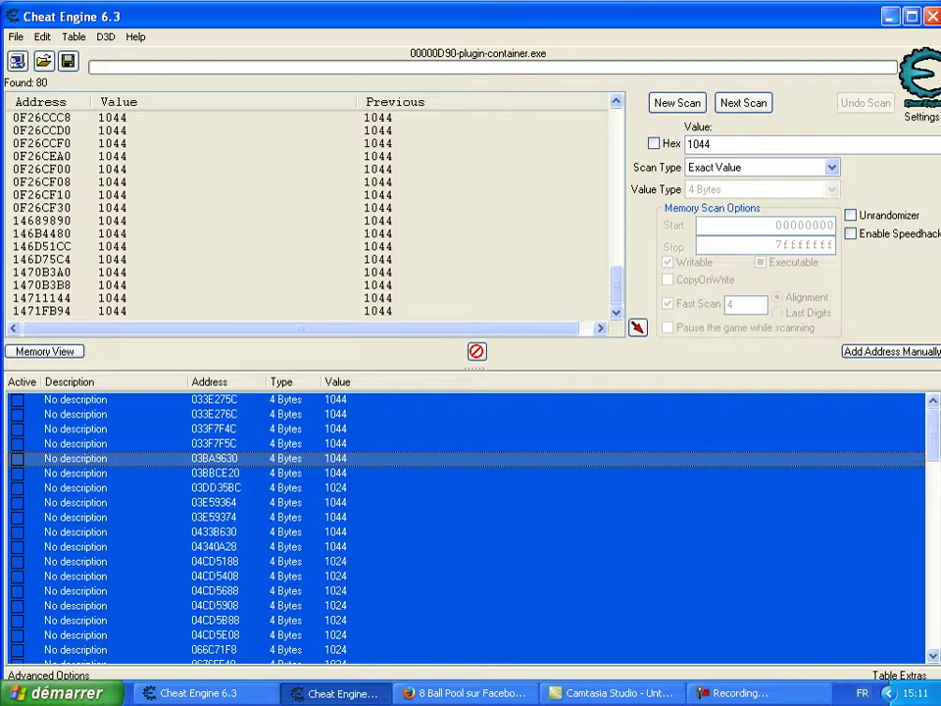
Switch to the 8 Ball Pool game in Firefox and start a 1 vs 1 match in the Downtown London Pub with the 25-coin entry fee.
{"action": "left_click", "coordinate": [483, 693]}
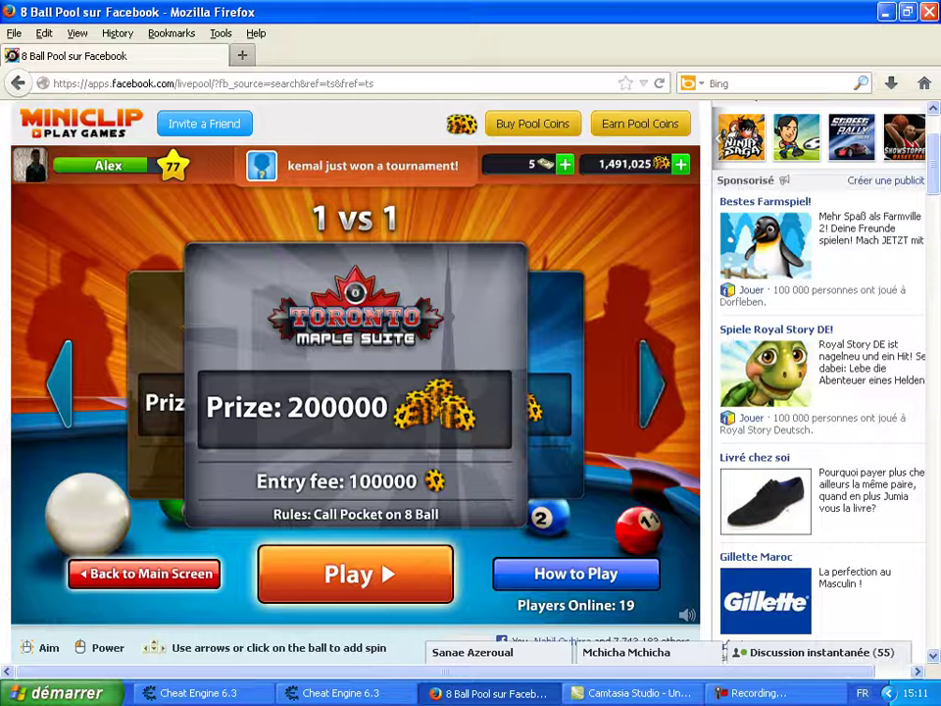
{"action": "left_click", "coordinate": [651, 384]}
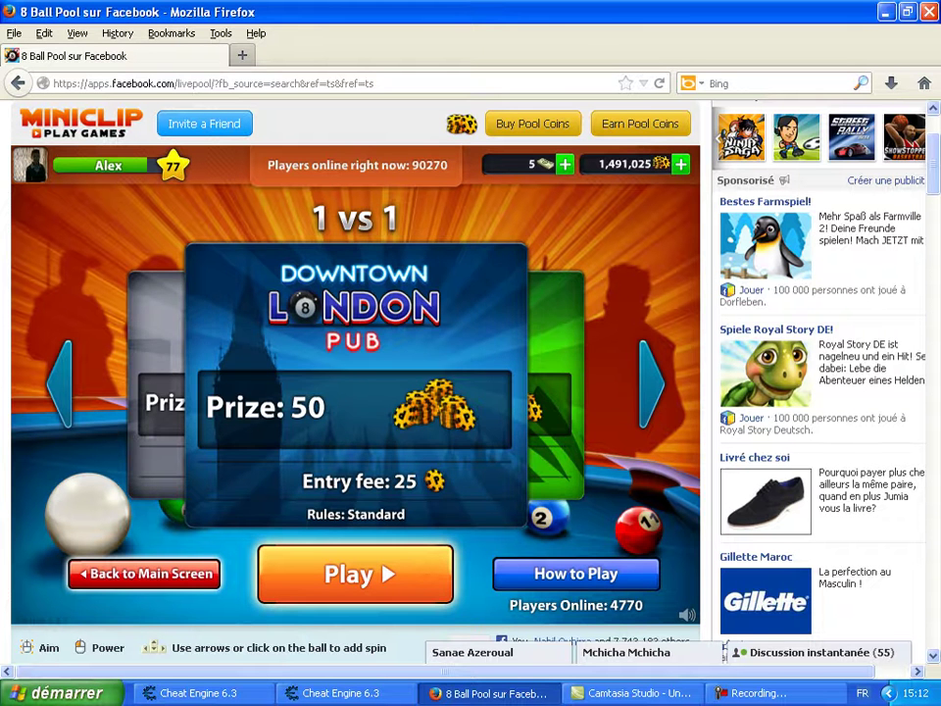
{"action": "left_click", "coordinate": [356, 575]}
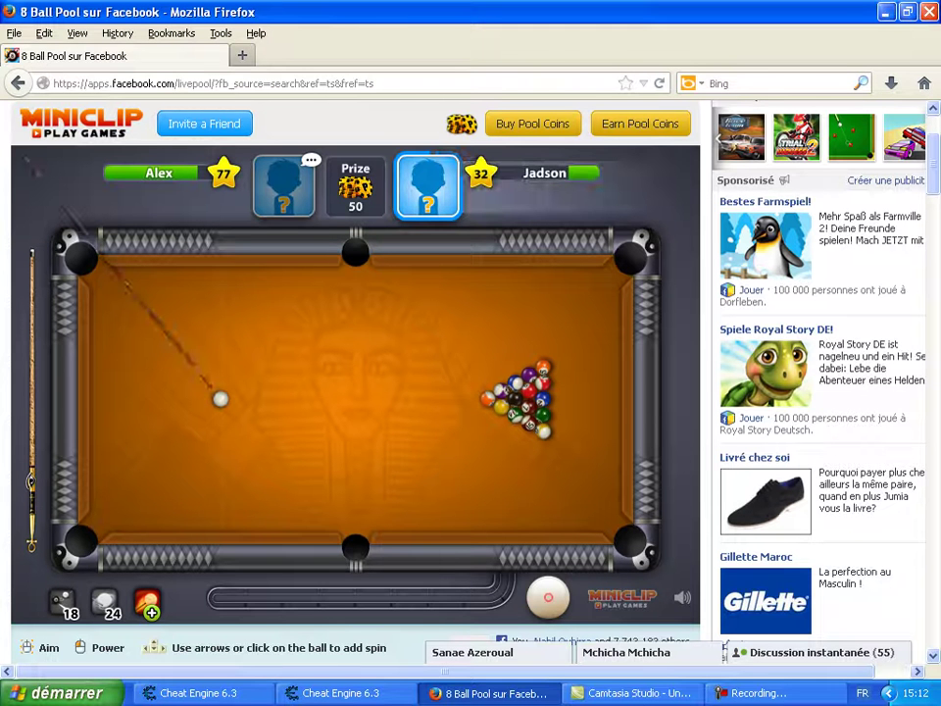
{"action": "left_click_drag", "start_coordinate": [219, 398], "coordinate": [96, 396]}
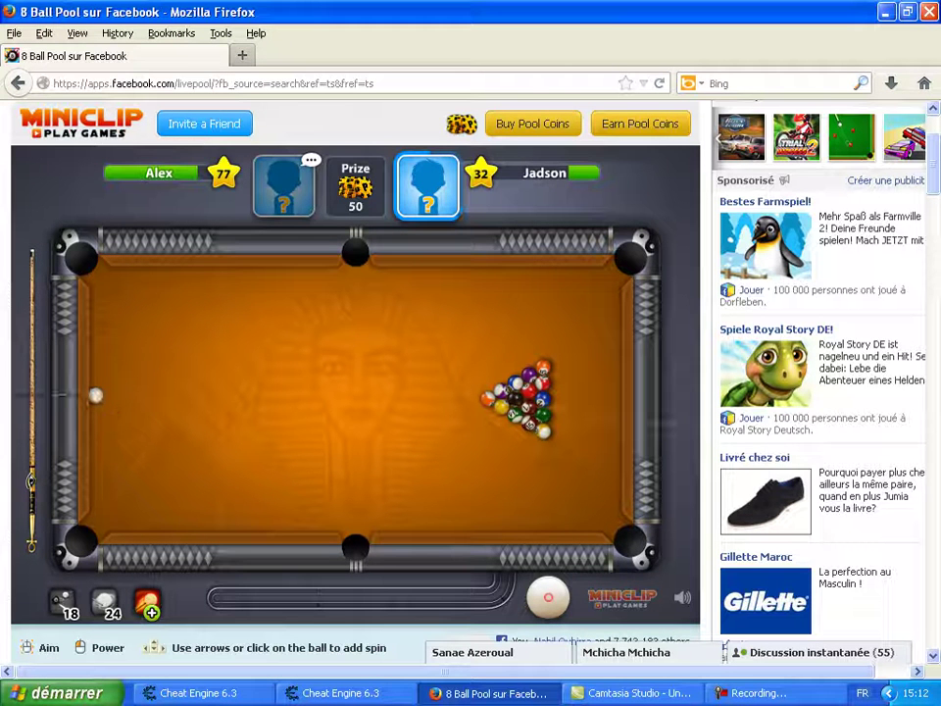